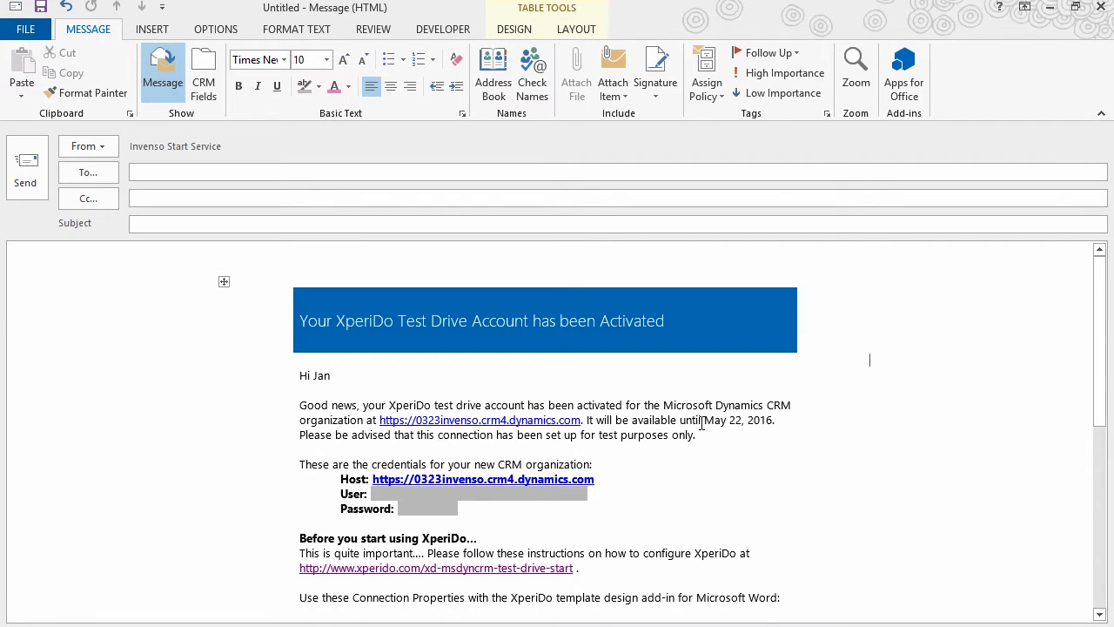
- Open the xperido.com test drive start link from the activation email in Internet Explorer
scroll(702, 423, "down", 4)
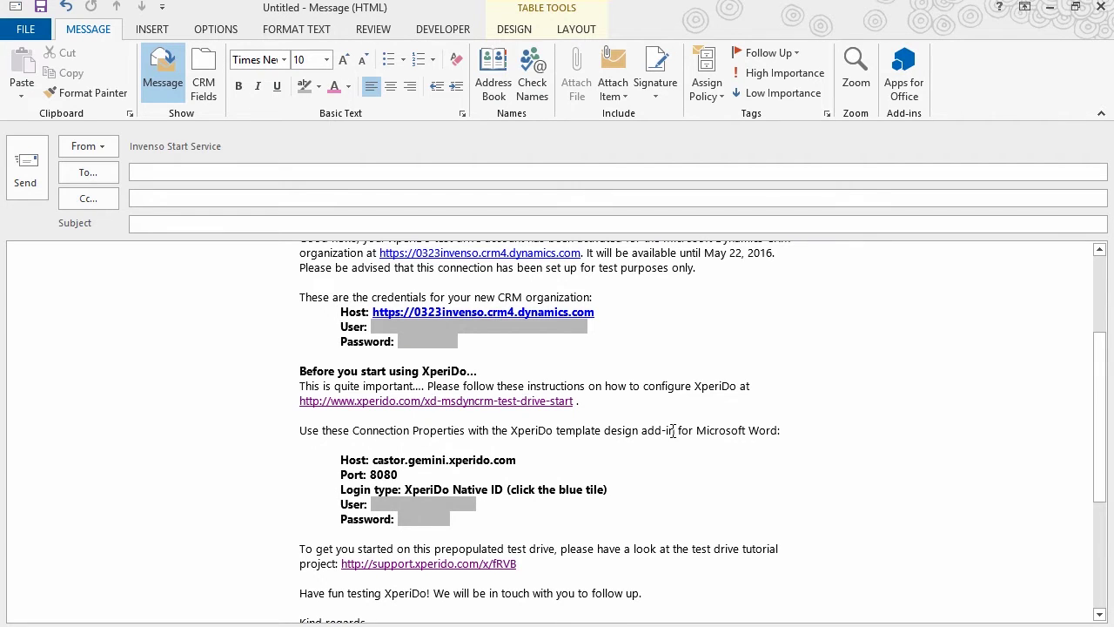
scroll(673, 430, "down", 2)
scroll(673, 430, "up", 3)
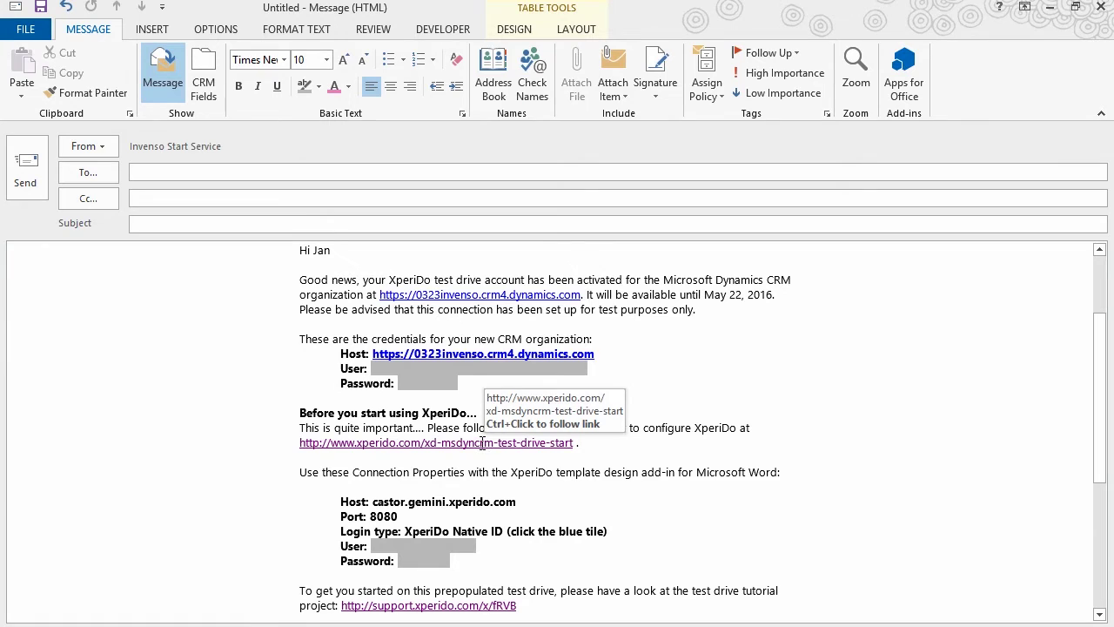
left_click(481, 443, "ctrl")
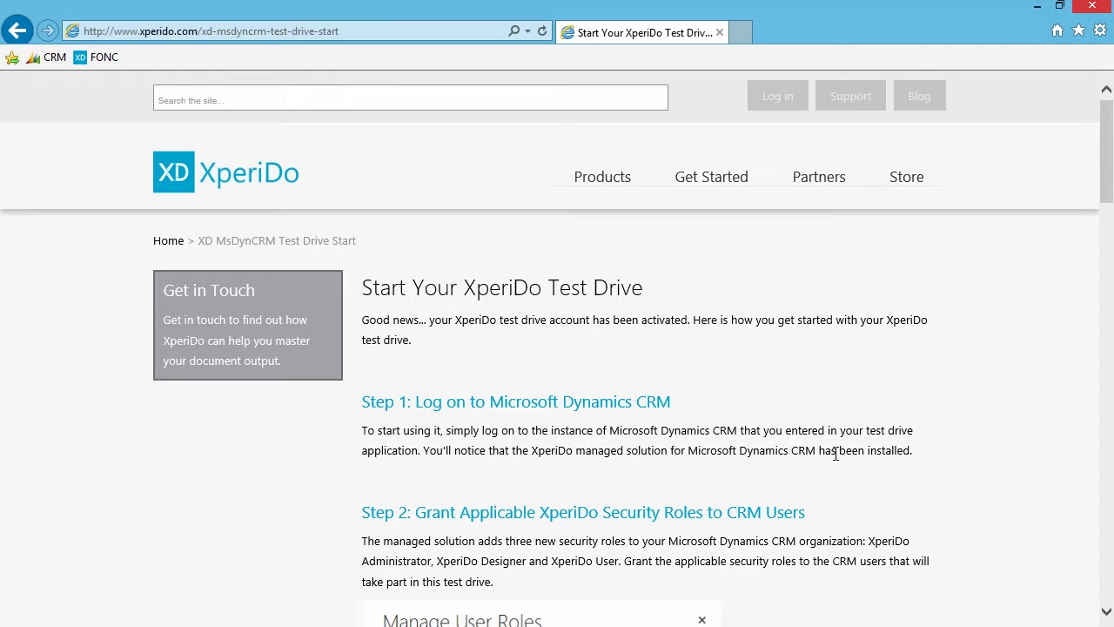
- Open Step 3's 'Download the installation file' link in a new Internet Explorer tab
scroll(836, 453, "down", 3)
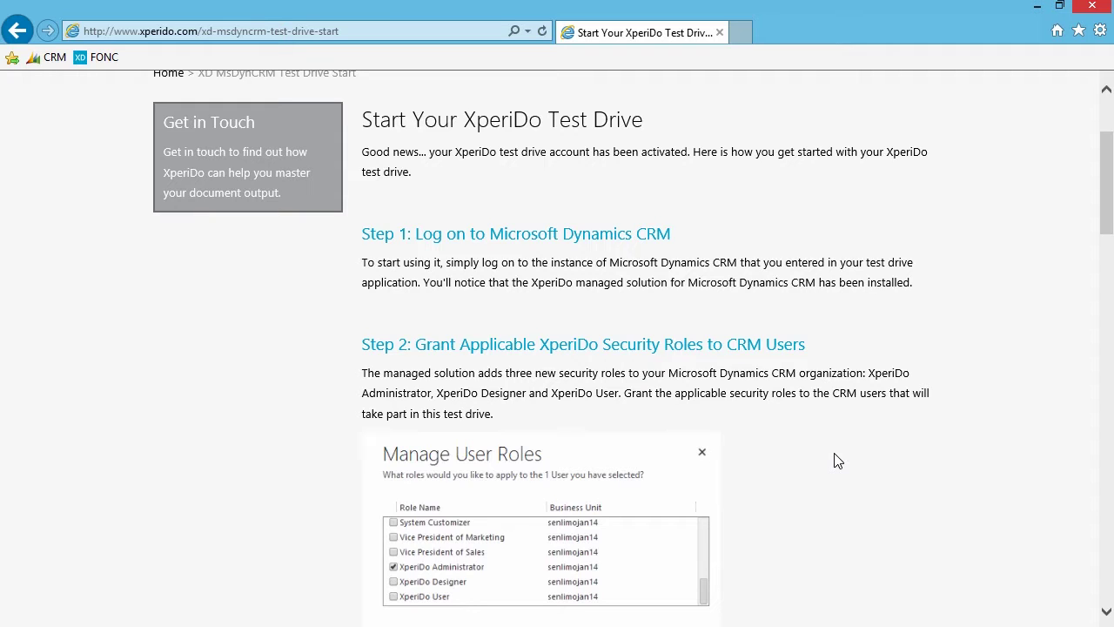
scroll(834, 461, "down", 3)
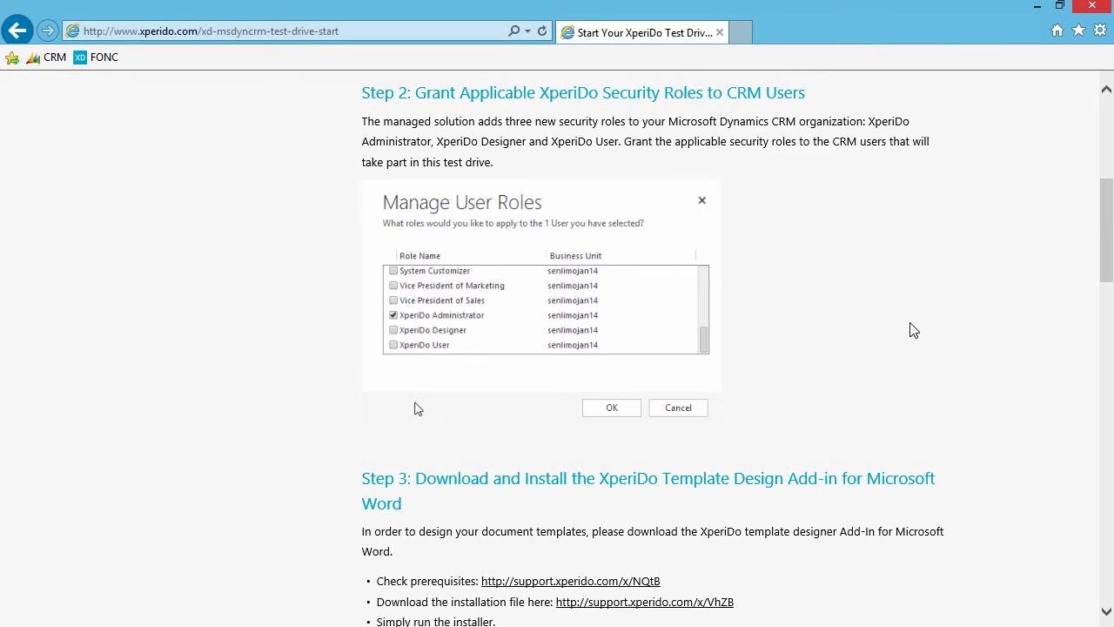
scroll(913, 330, "down", 2)
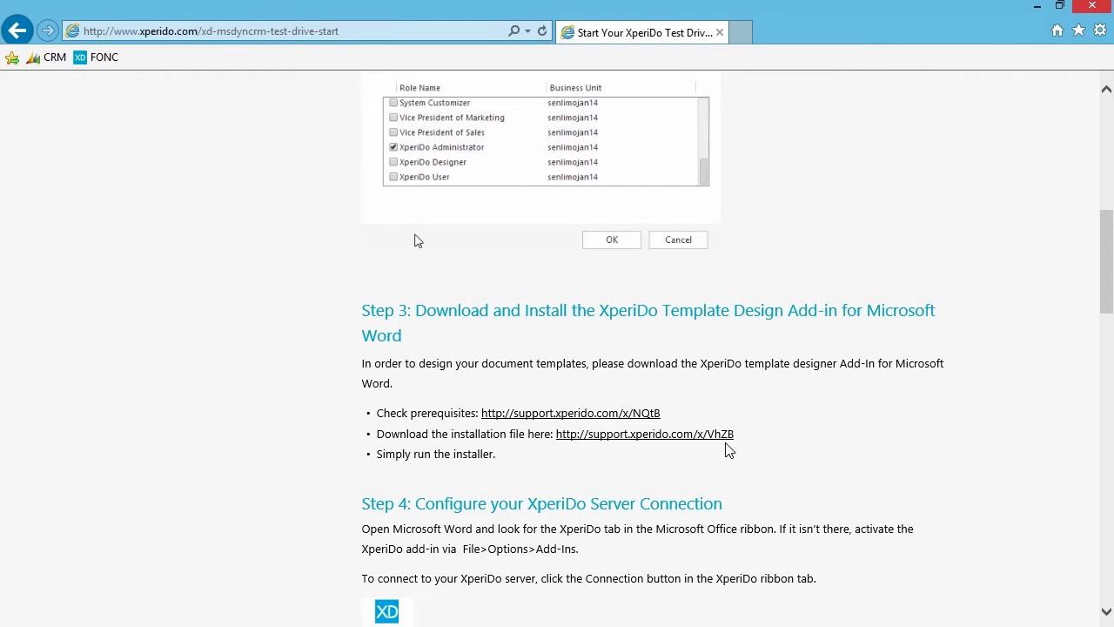
right_click(703, 437)
left_click(809, 66)
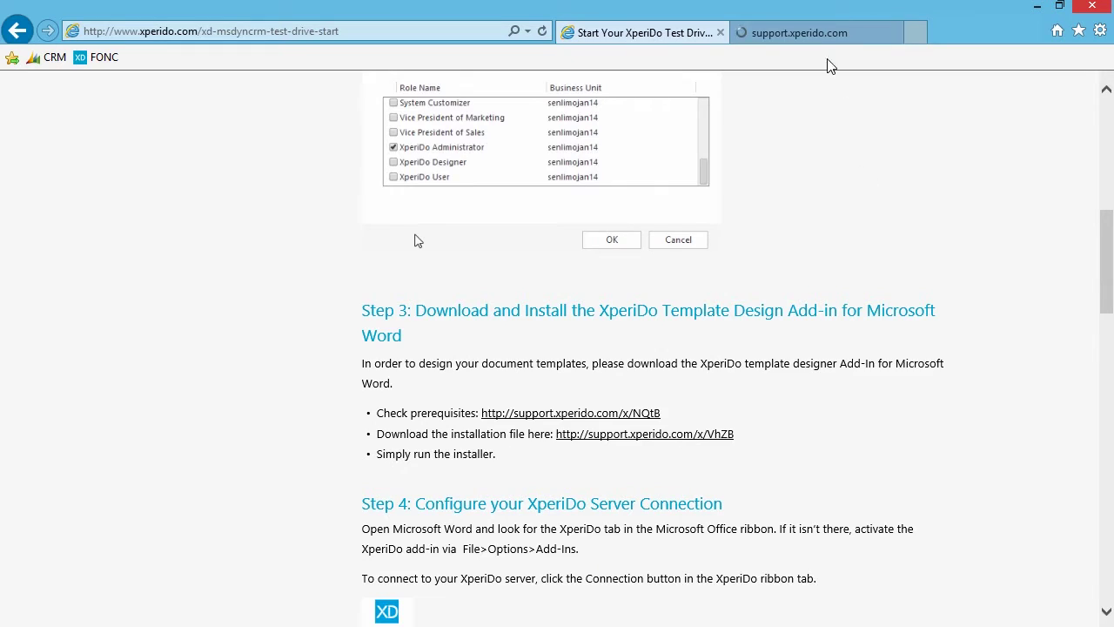
- Download Invenso.XperiDo.Setup(6.6.105).exe from the support portal's Installers list
left_click(814, 33)
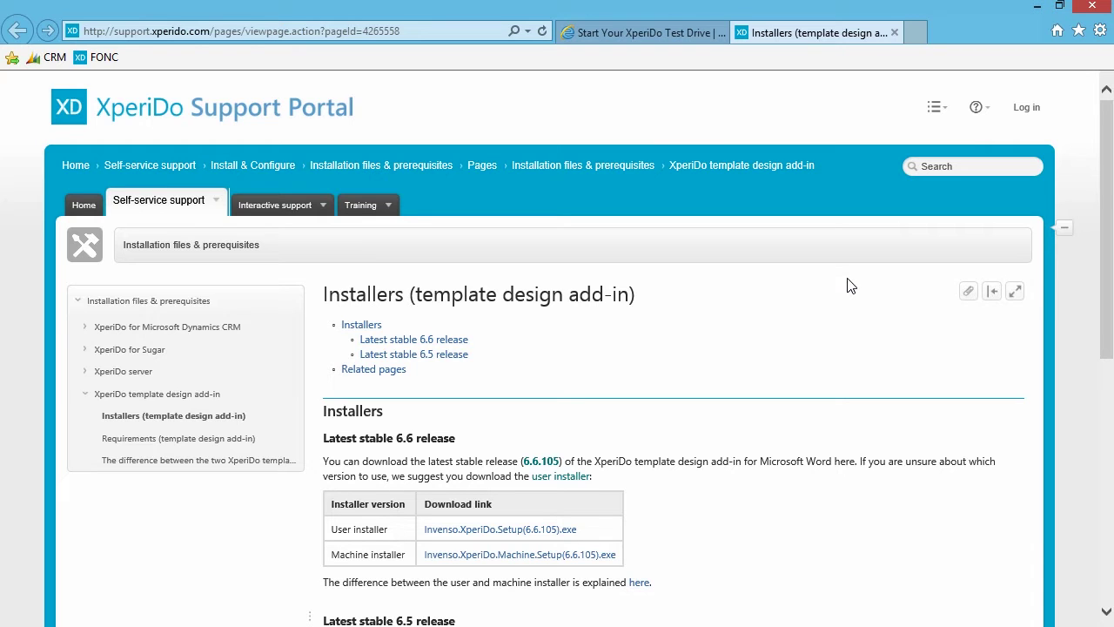
scroll(851, 285, "down", 3)
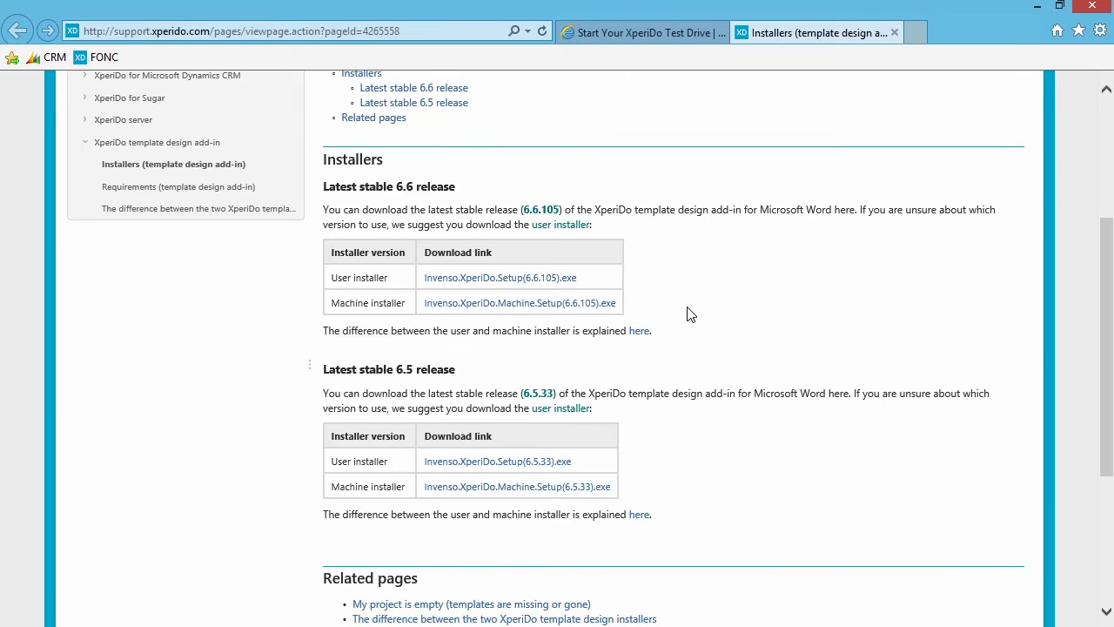
left_click(563, 279)
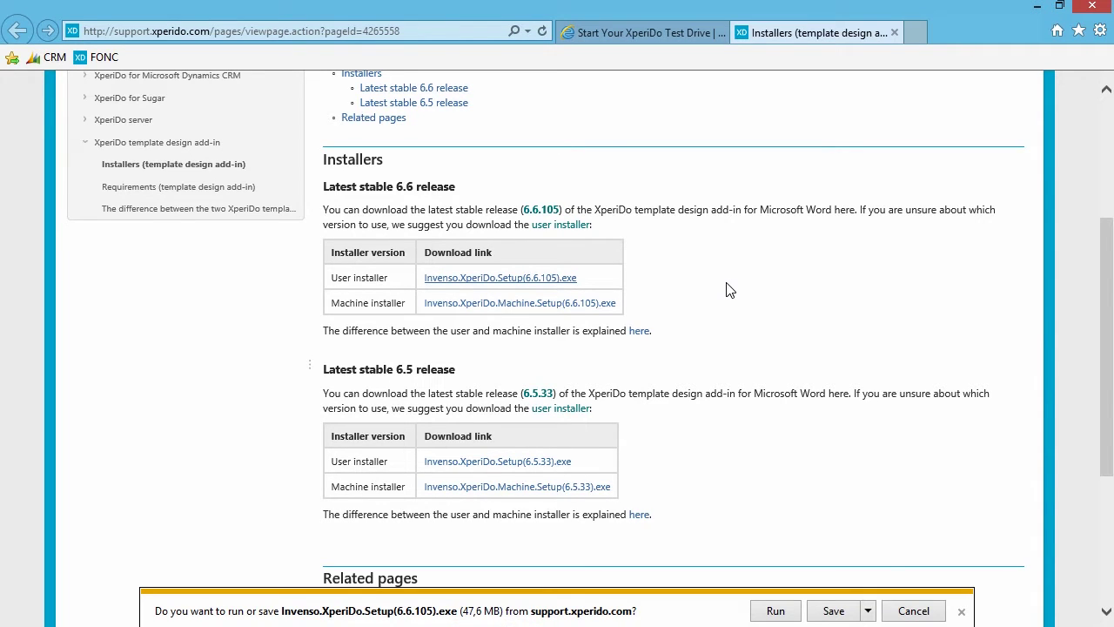
left_click(834, 611)
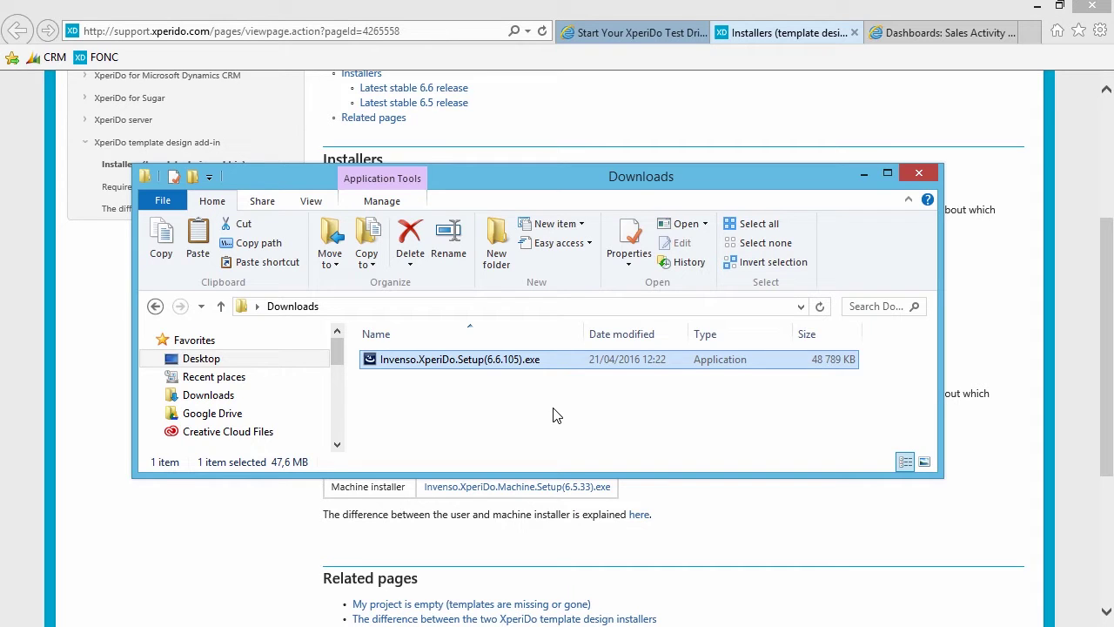
- Launch Invenso.XperiDo.Setup(6.6.105).exe and accept the license agreement
double_click(518, 359)
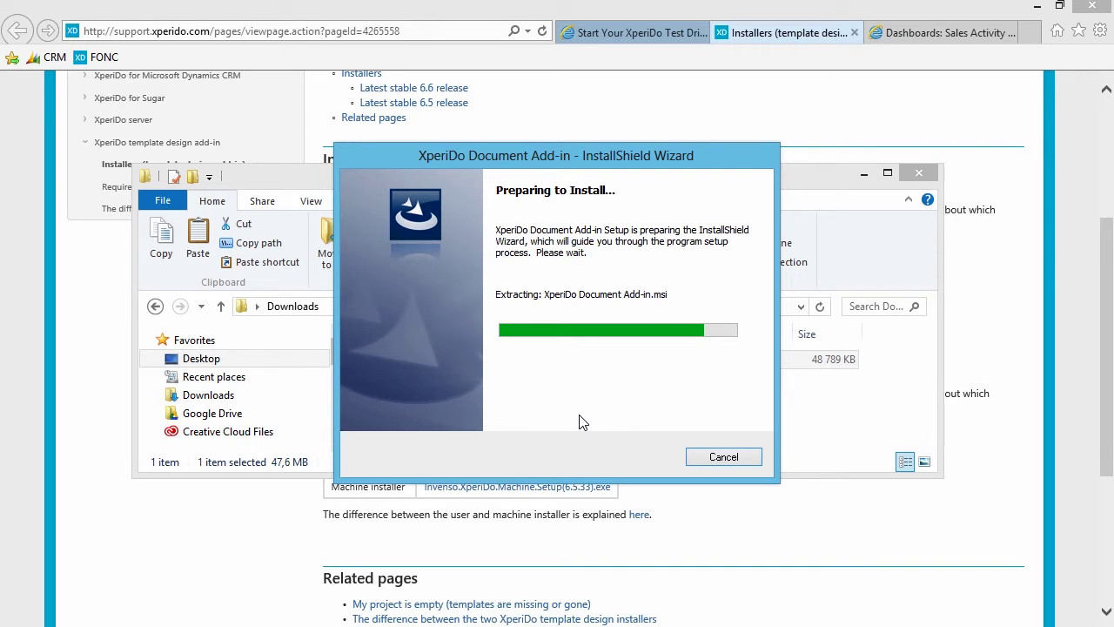
left_click(651, 461)
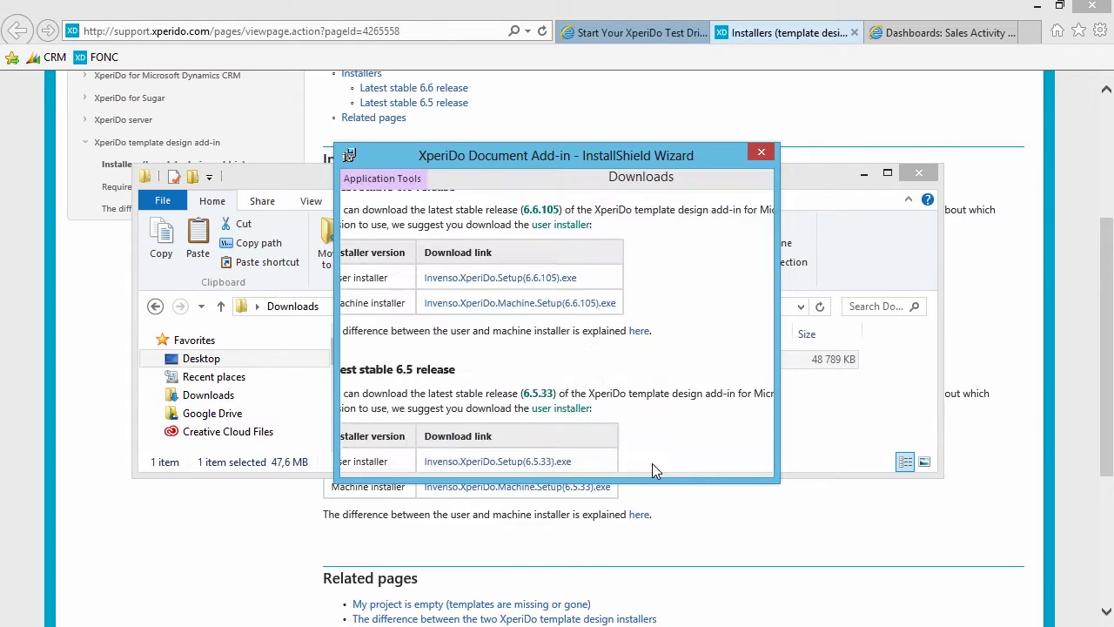
left_click(364, 399)
left_click(648, 460)
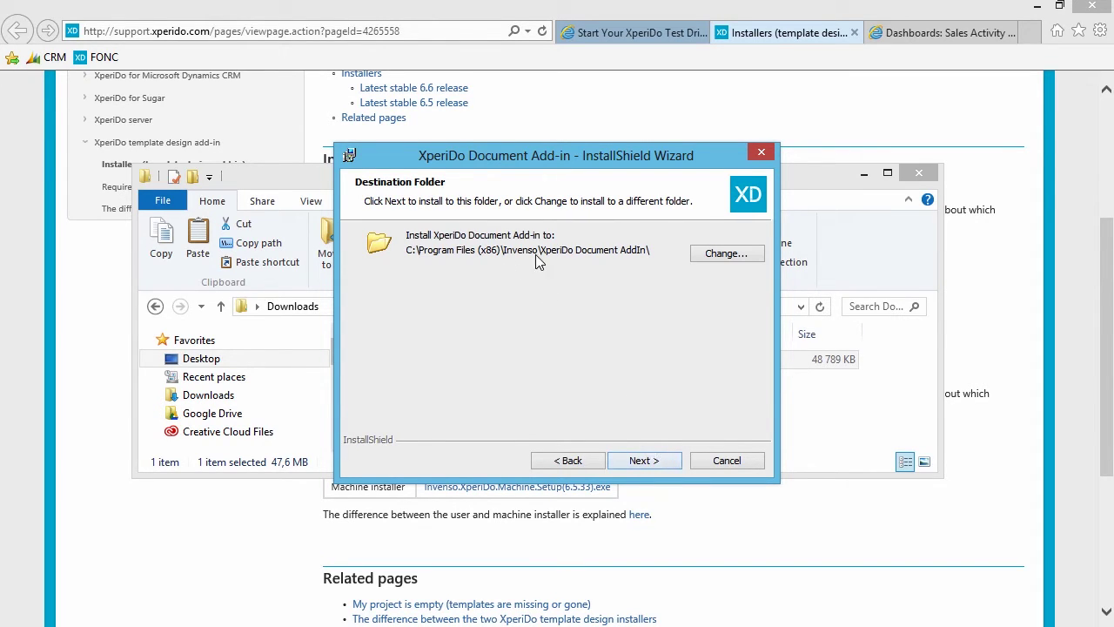
- Install the XperiDo Document Add-in into the default folder and finish the wizard
left_click(661, 461)
left_click(651, 460)
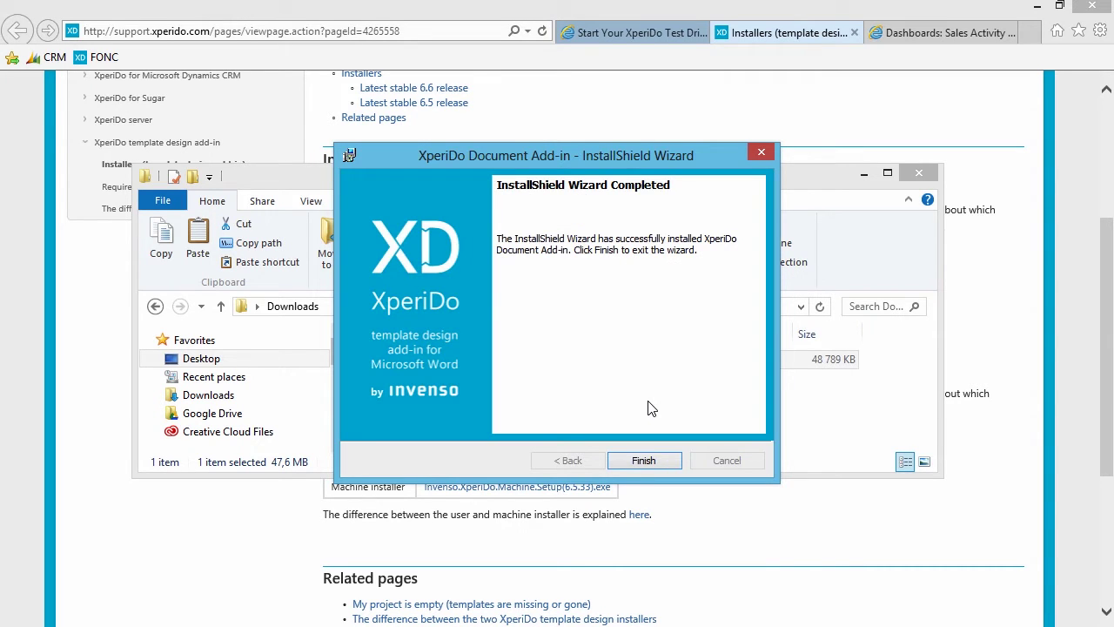
left_click(645, 463)
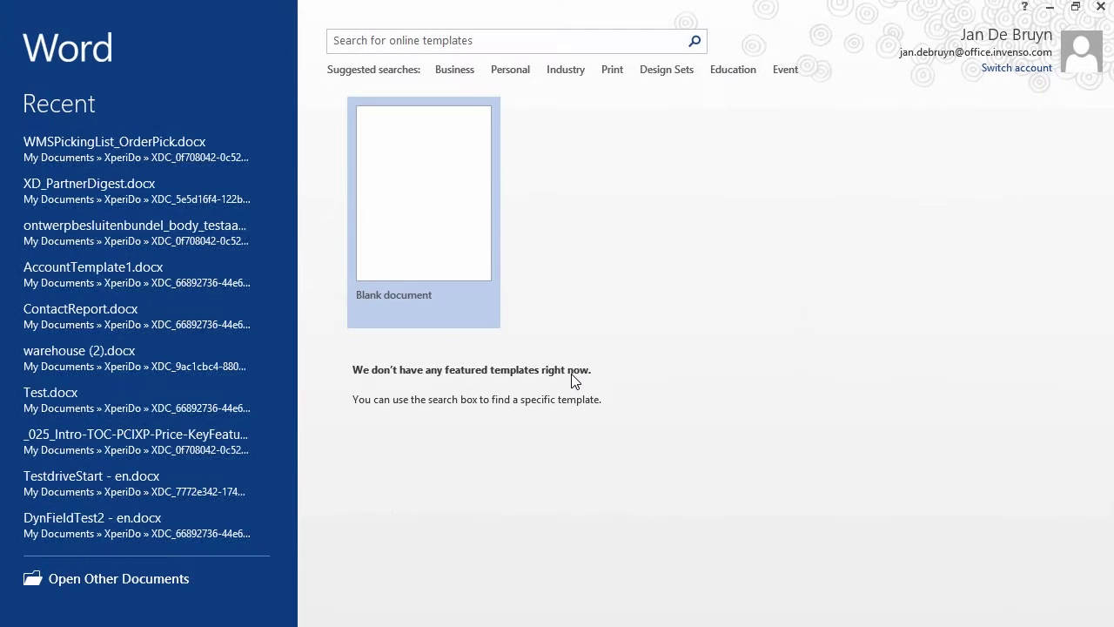
- Create a blank Word document and show the XPERIDO ribbon tab
left_click(455, 228)
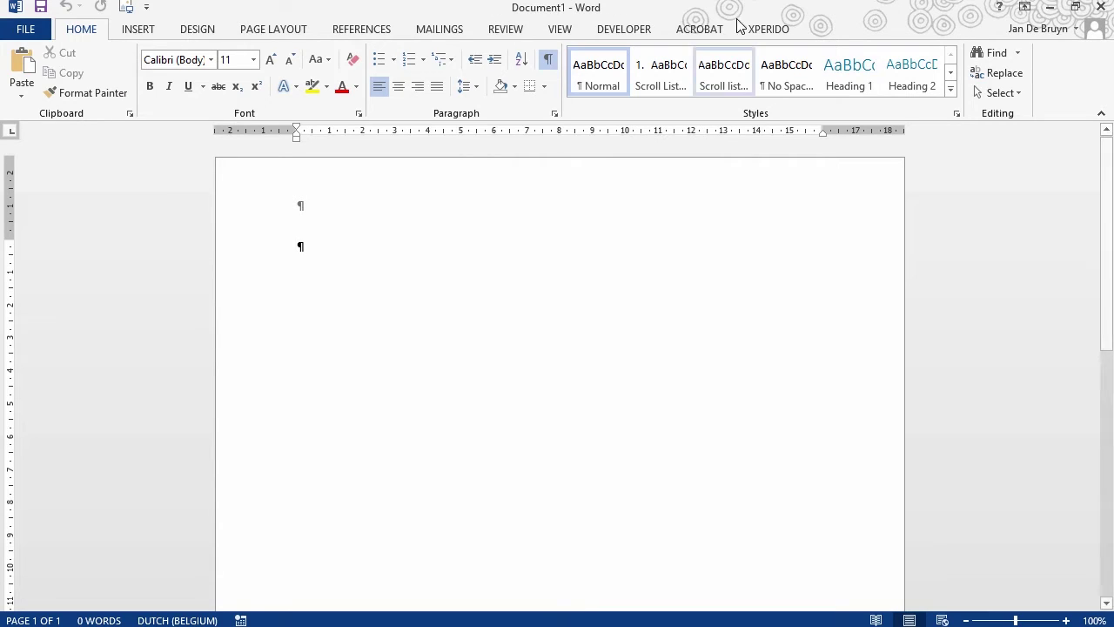
left_click(768, 30)
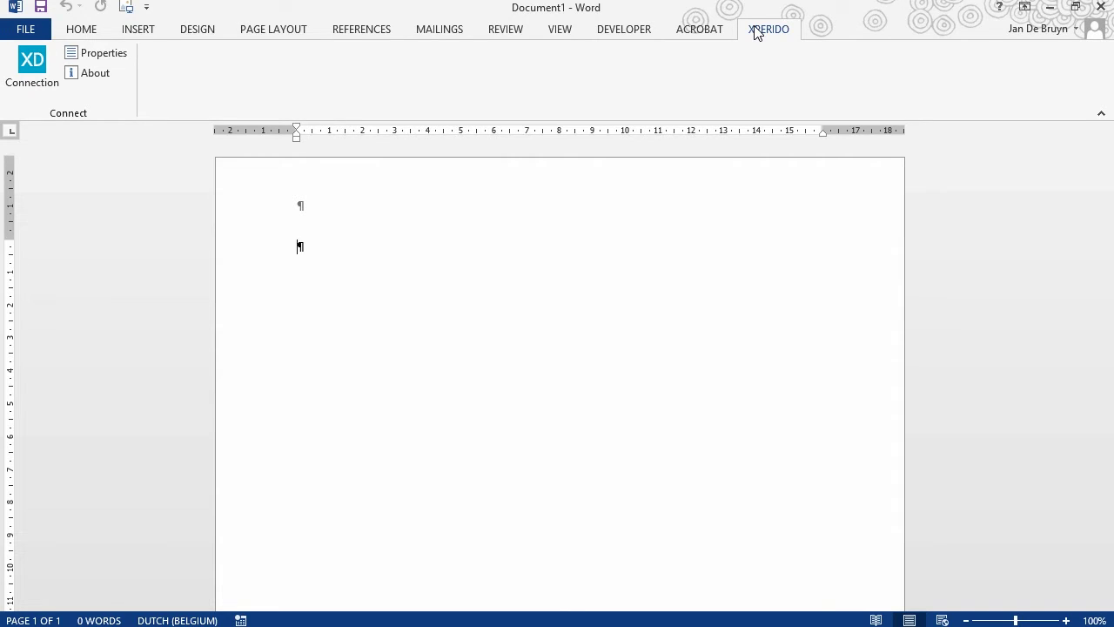
- Switch to Dynamics CRM and open XperiDo Management from the XperiDo area
mouse_move(472, 595)
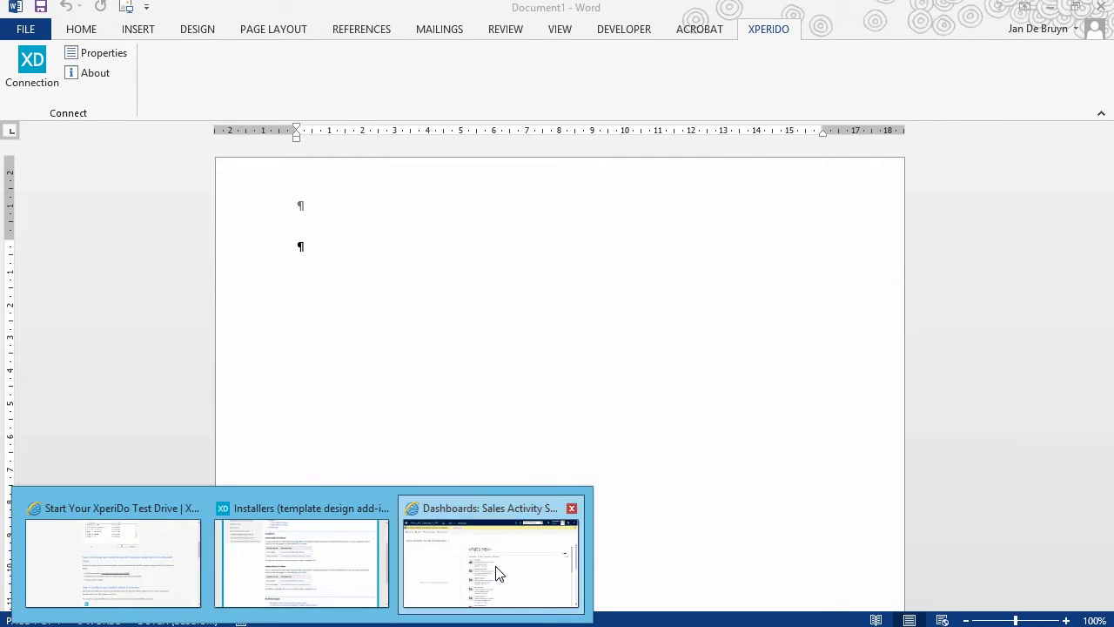
left_click(499, 573)
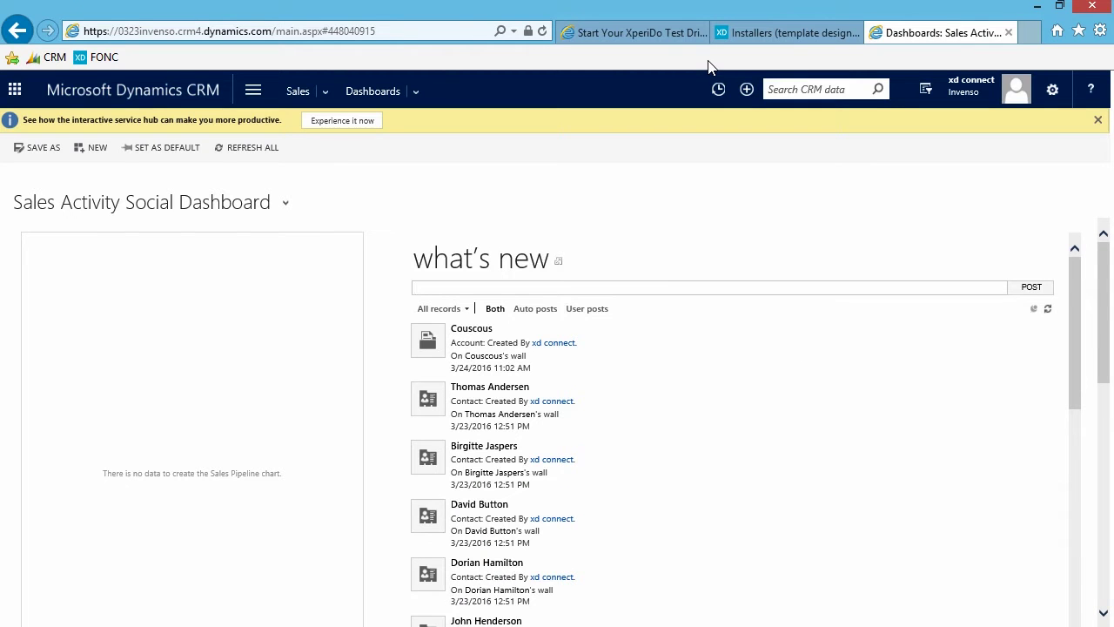
left_click(252, 92)
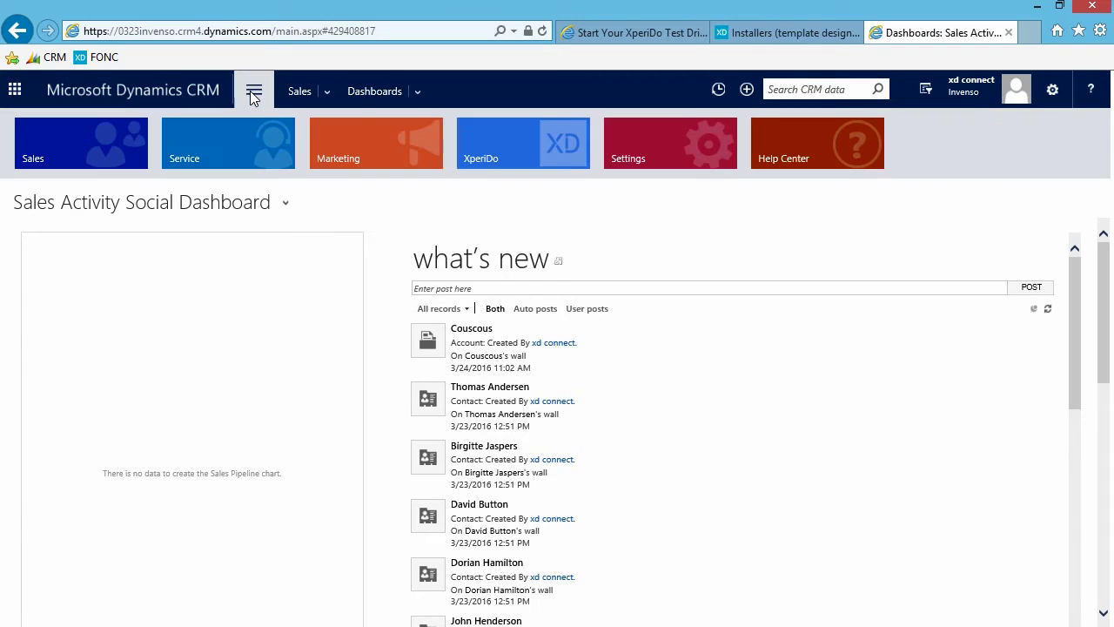
left_click(482, 138)
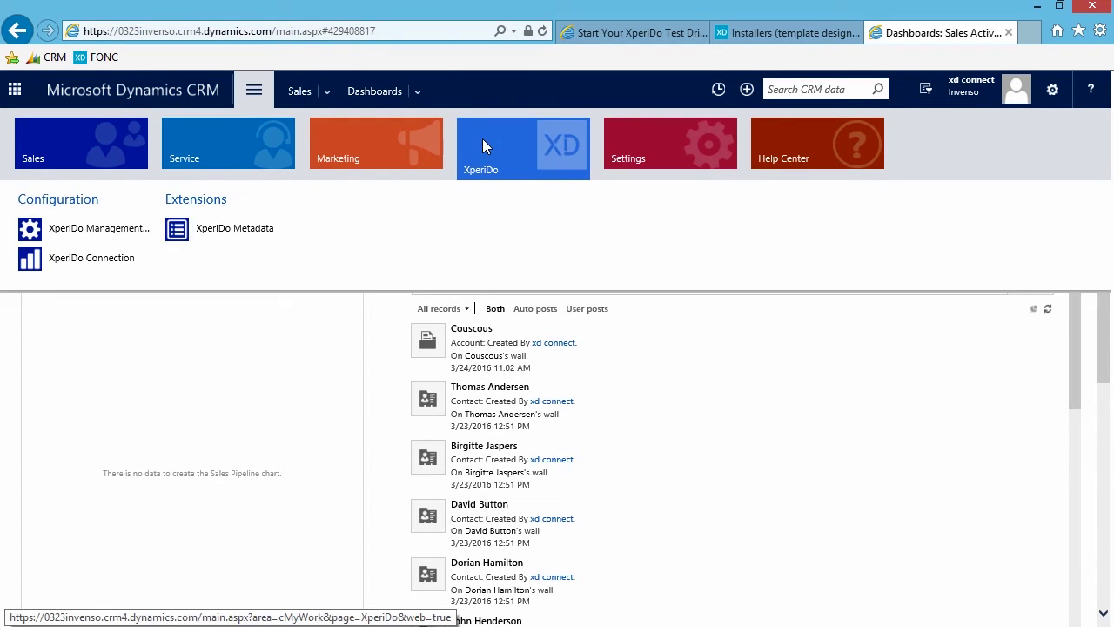
left_click(98, 228)
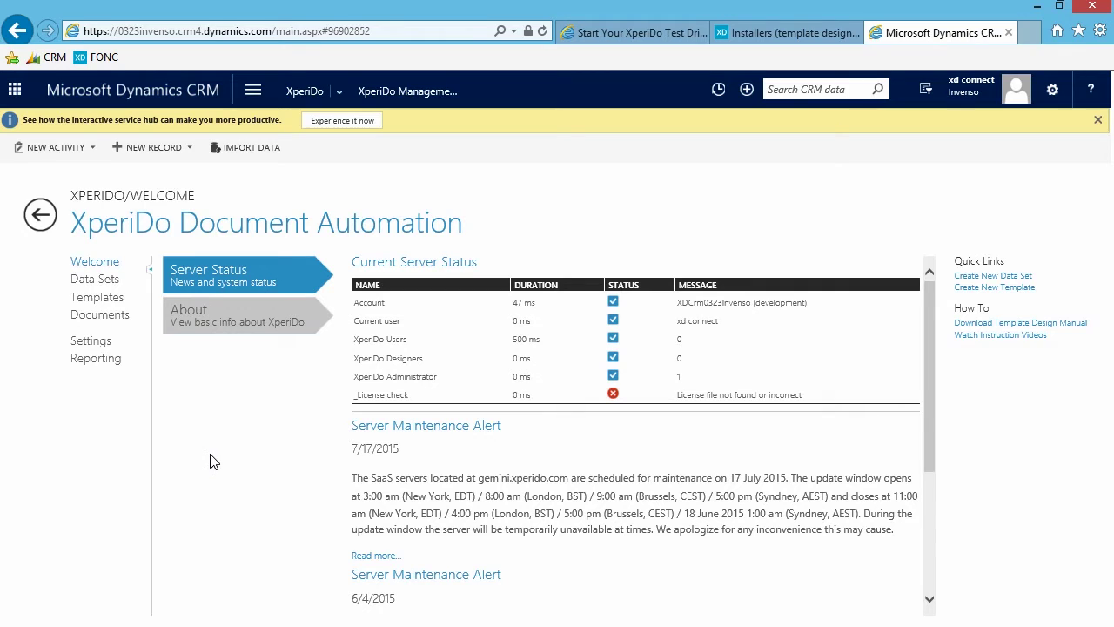
- Create a new XperiDo data set from Data Sets and name it 'Account'
left_click(96, 278)
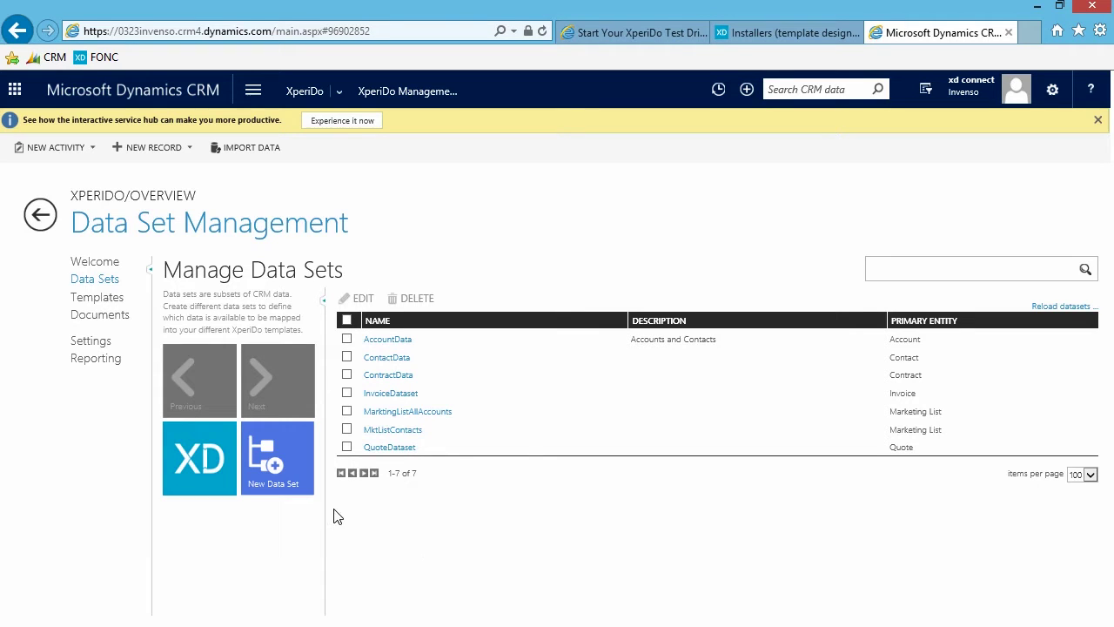
left_click(292, 445)
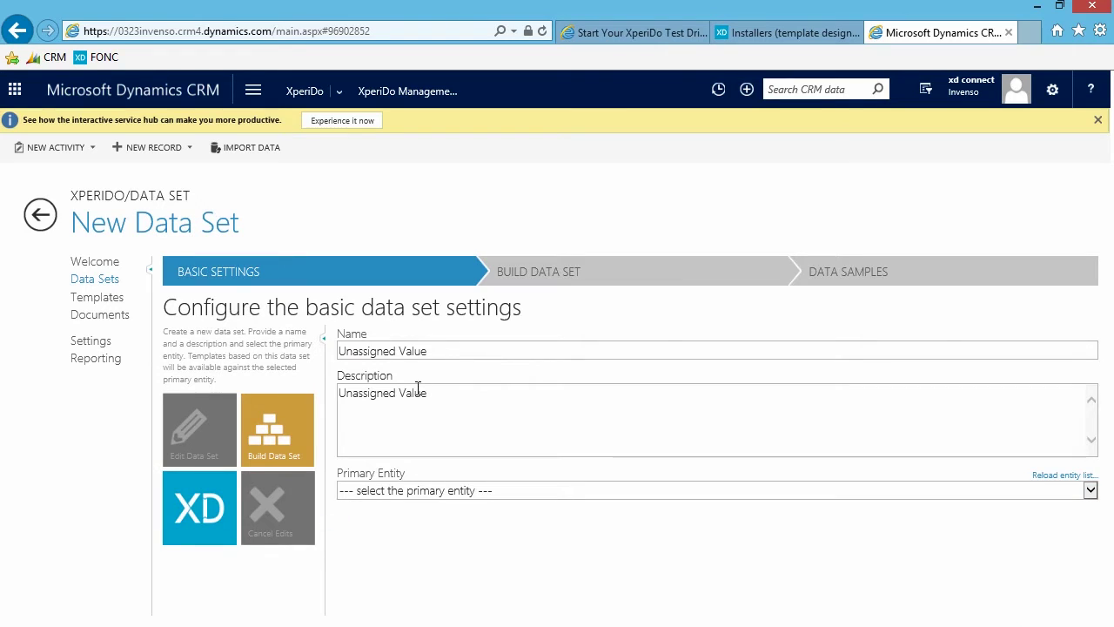
left_click(450, 351)
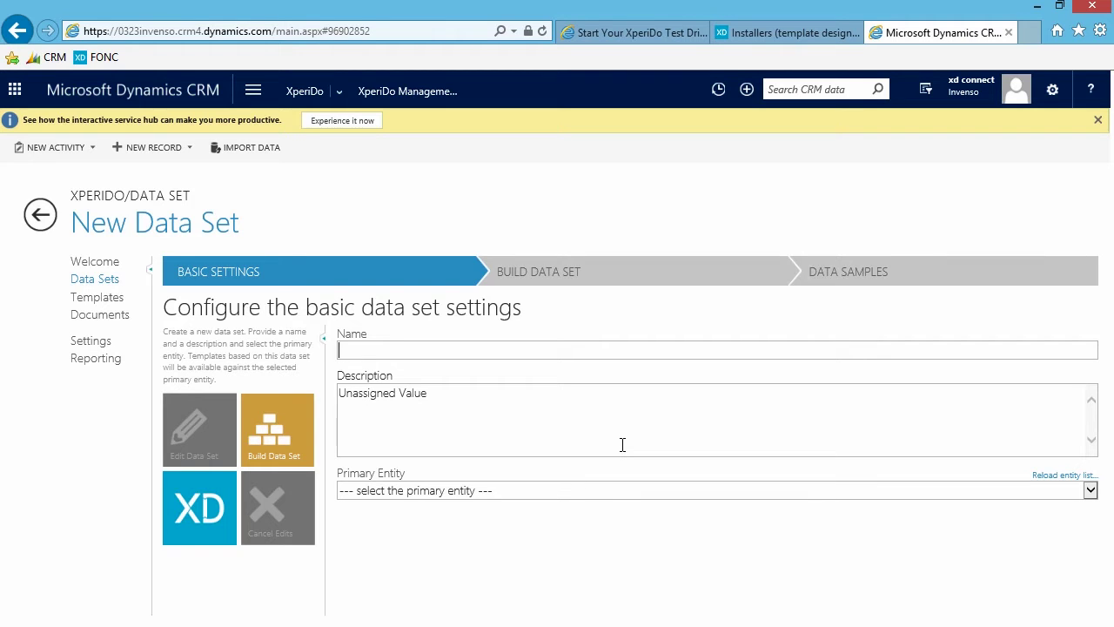
type("Account")
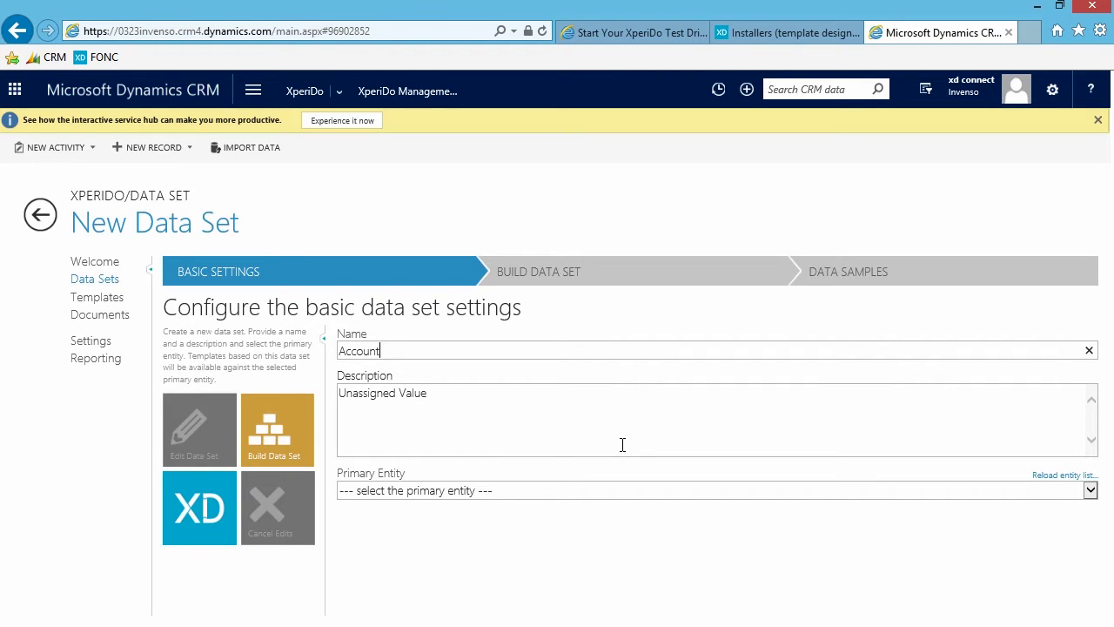